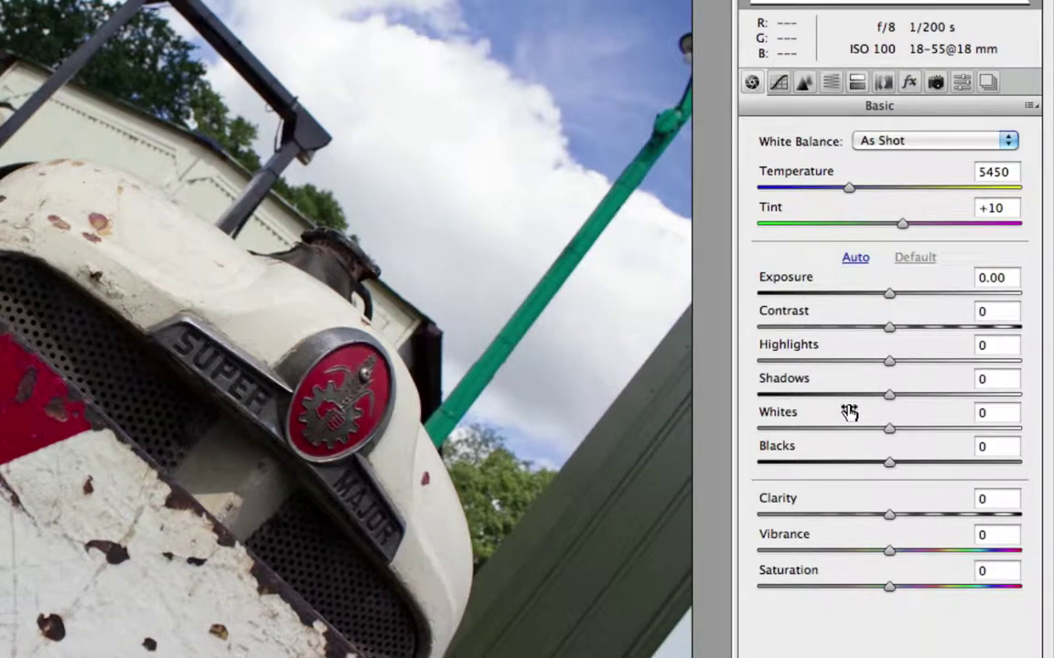
Set white balance to Cloudy, then fine-tune Temperature to 5950.
{"action": "left_click", "coordinate": [902, 141]}
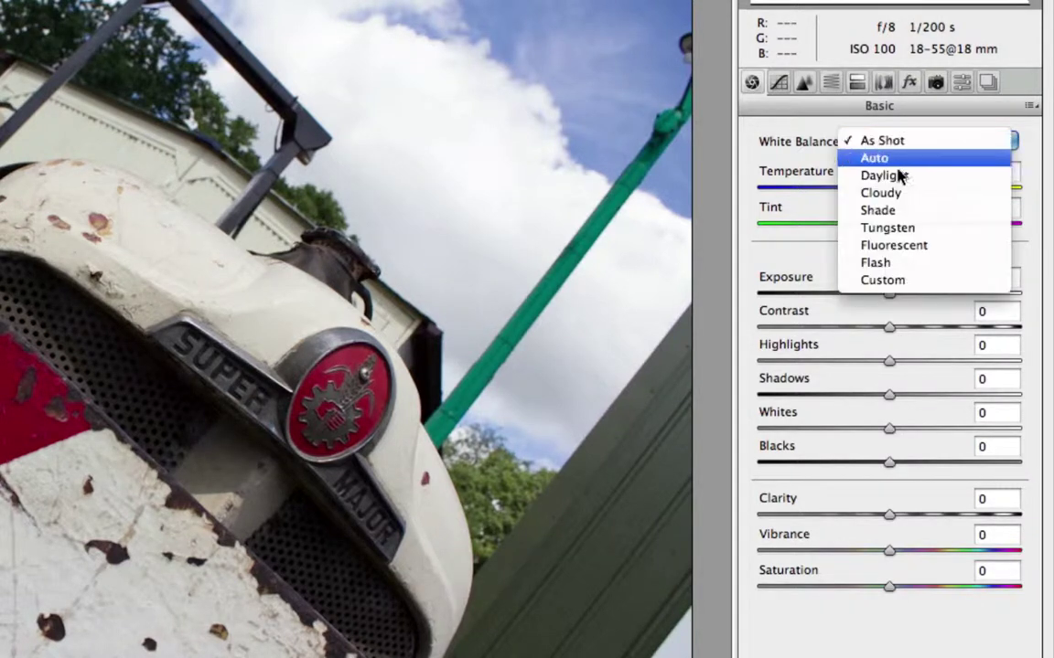
{"action": "left_click", "coordinate": [894, 182]}
{"action": "left_click", "coordinate": [894, 143]}
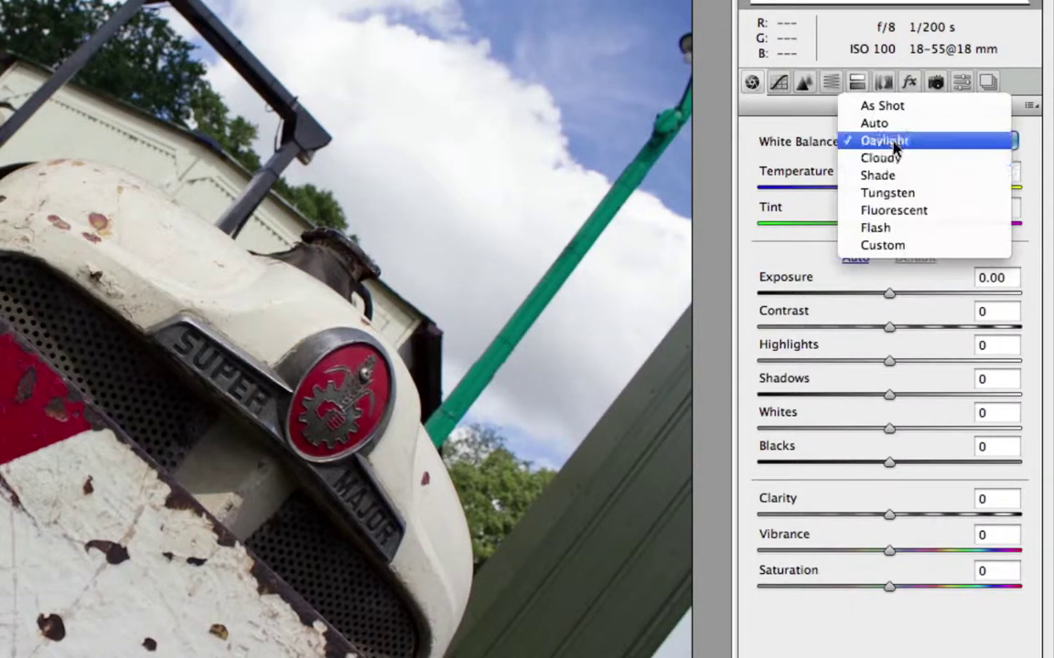
{"action": "left_click", "coordinate": [881, 158]}
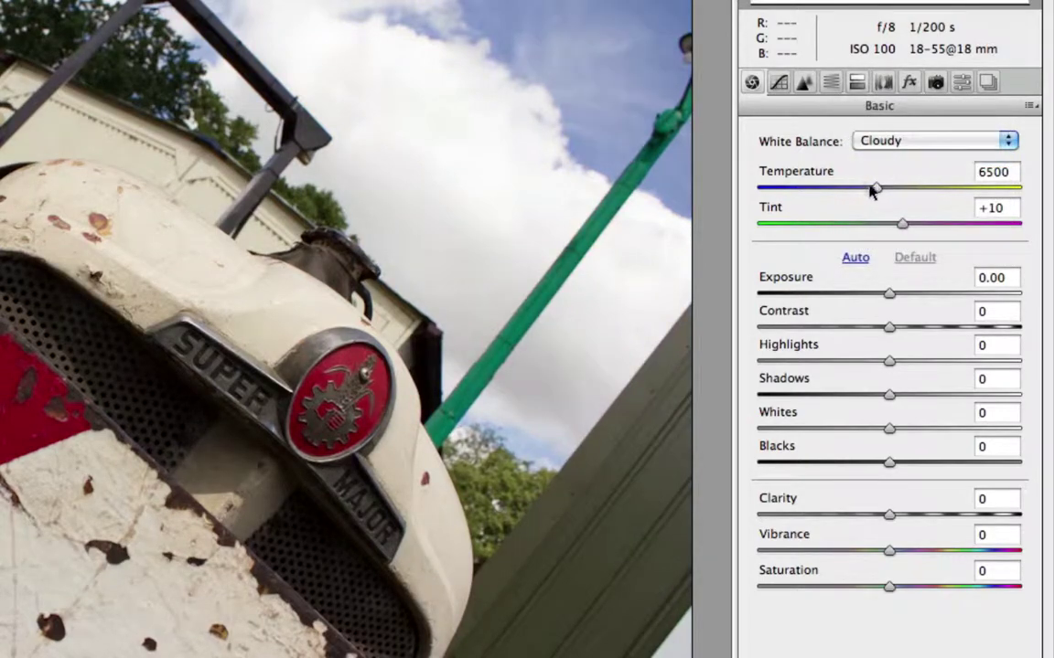
{"action": "left_click", "coordinate": [873, 188]}
{"action": "left_click_drag", "start_coordinate": [874, 189], "coordinate": [860, 189]}
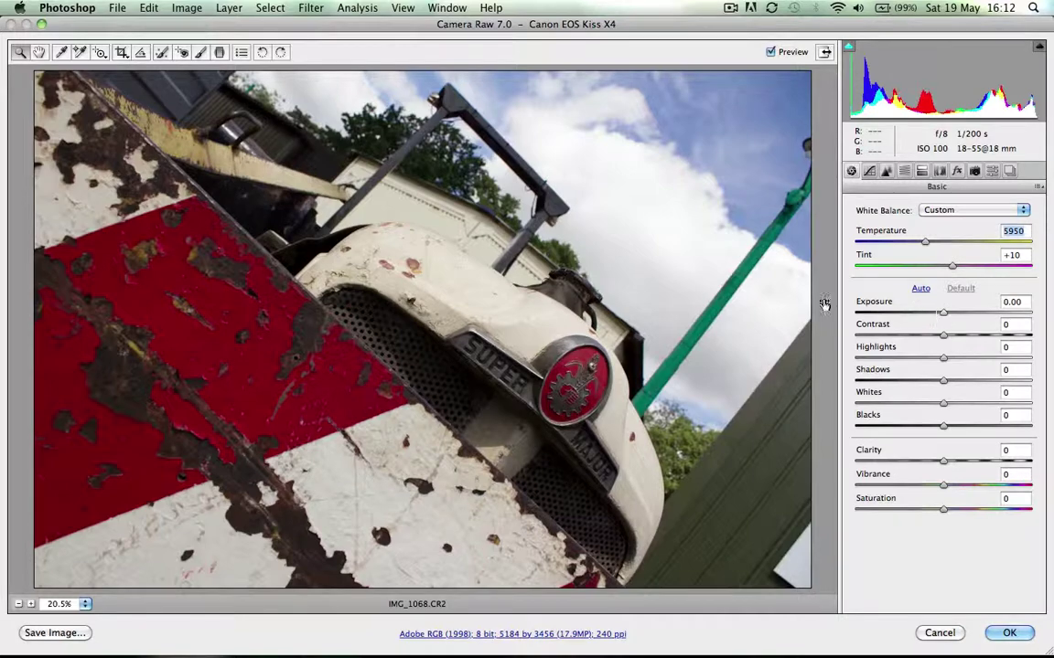
Trial-darken Exposure to -2.05, then return it to 0.00.
{"action": "left_click", "coordinate": [942, 314]}
{"action": "left_click_drag", "start_coordinate": [942, 314], "coordinate": [907, 313]}
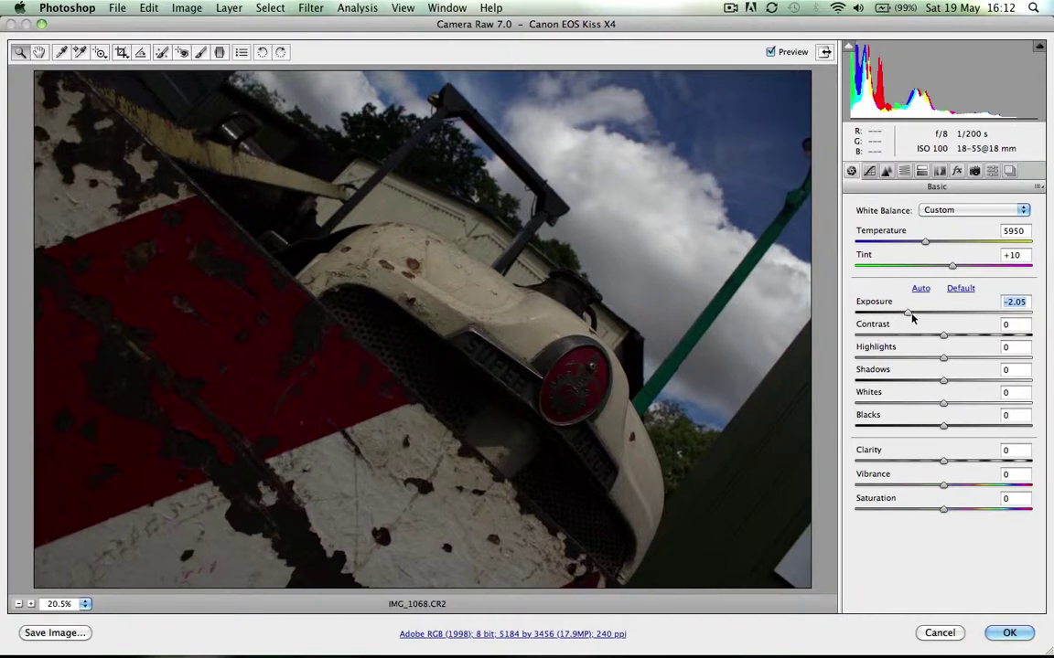
{"action": "left_click_drag", "start_coordinate": [907, 314], "coordinate": [945, 317]}
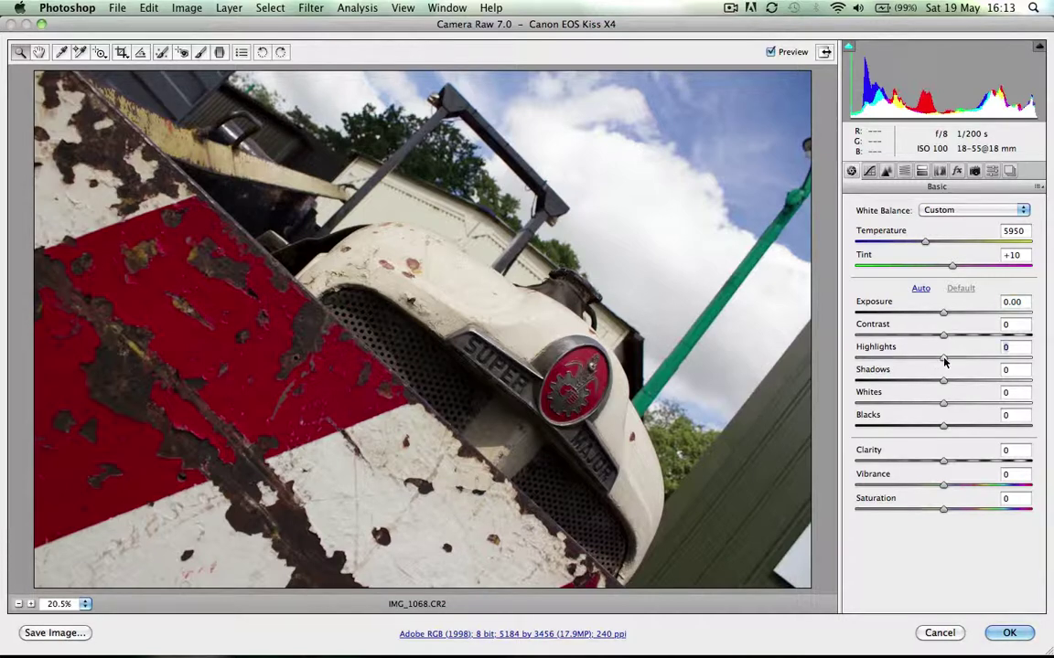
Set Highlights -100, Shadows +100, Whites -63, Blacks +43 and Clarity +57 on the tractor.
{"action": "left_click_drag", "start_coordinate": [945, 363], "coordinate": [844, 362]}
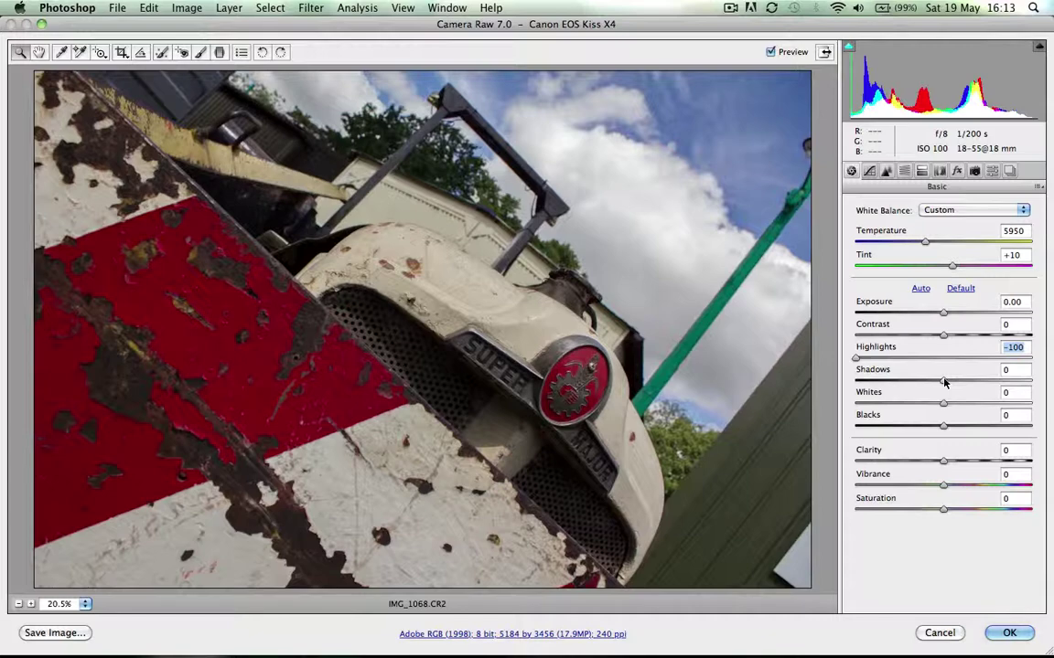
{"action": "left_click_drag", "start_coordinate": [945, 382], "coordinate": [1051, 387]}
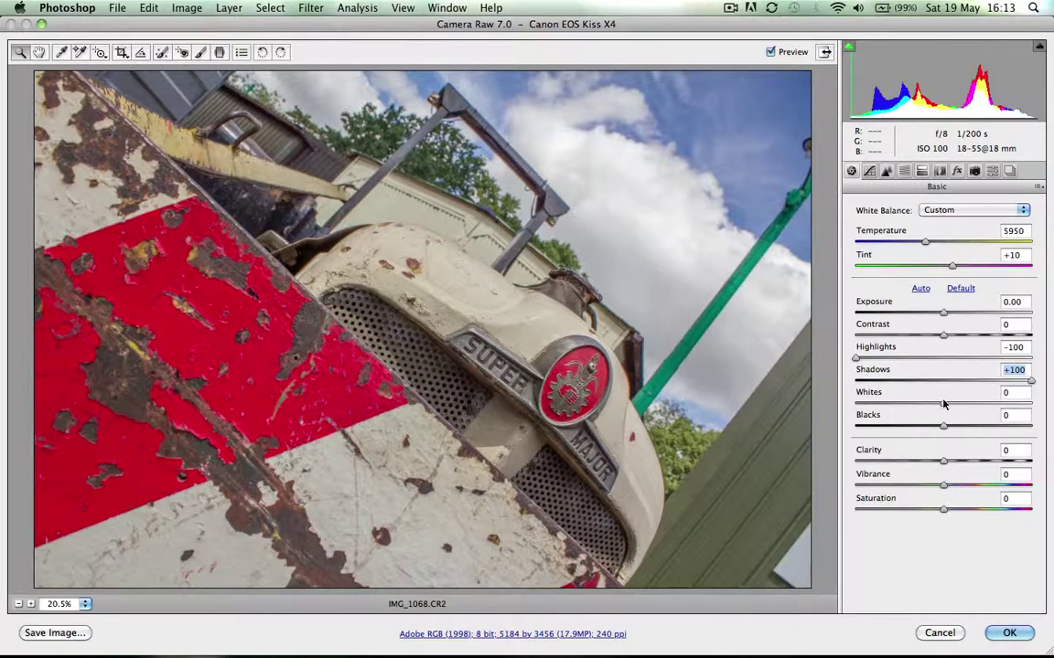
{"action": "left_click_drag", "start_coordinate": [943, 404], "coordinate": [887, 403]}
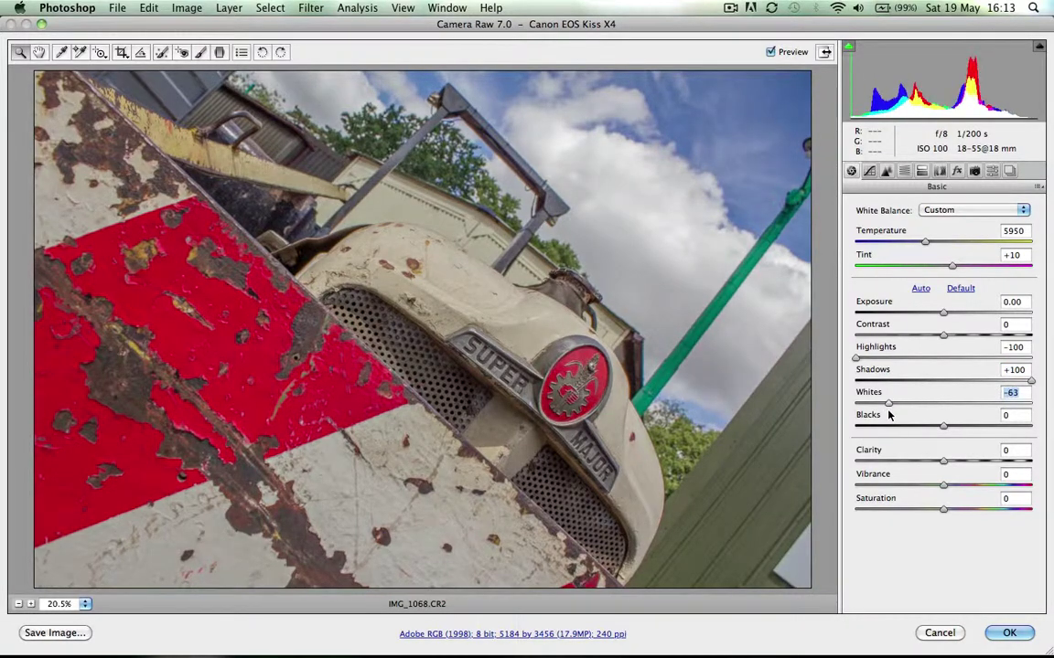
{"action": "left_click_drag", "start_coordinate": [943, 426], "coordinate": [980, 428]}
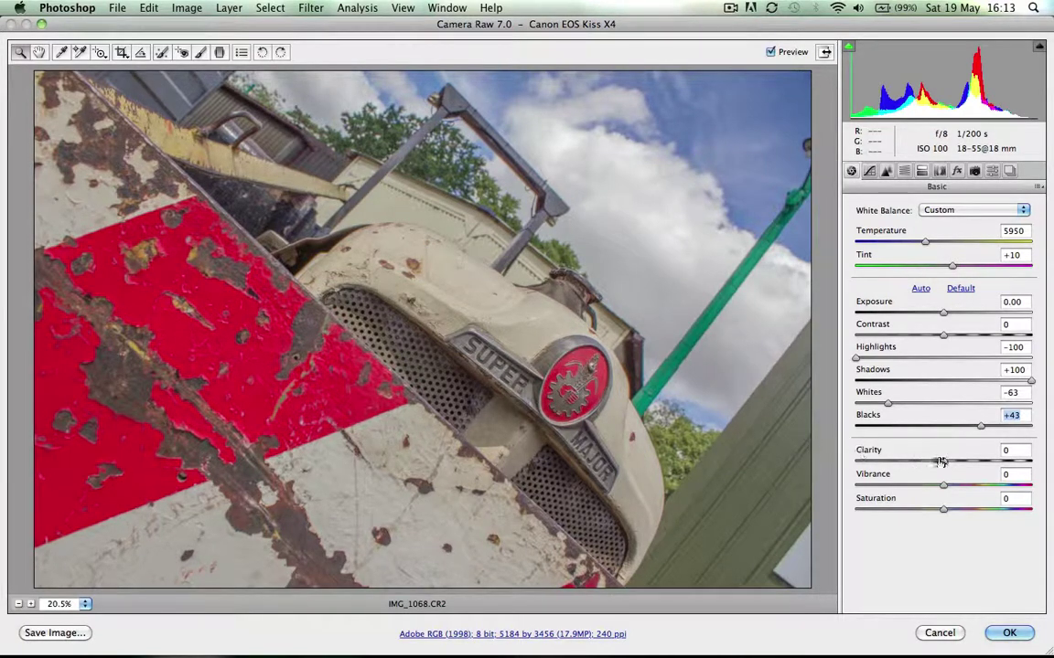
{"action": "left_click_drag", "start_coordinate": [945, 464], "coordinate": [996, 463]}
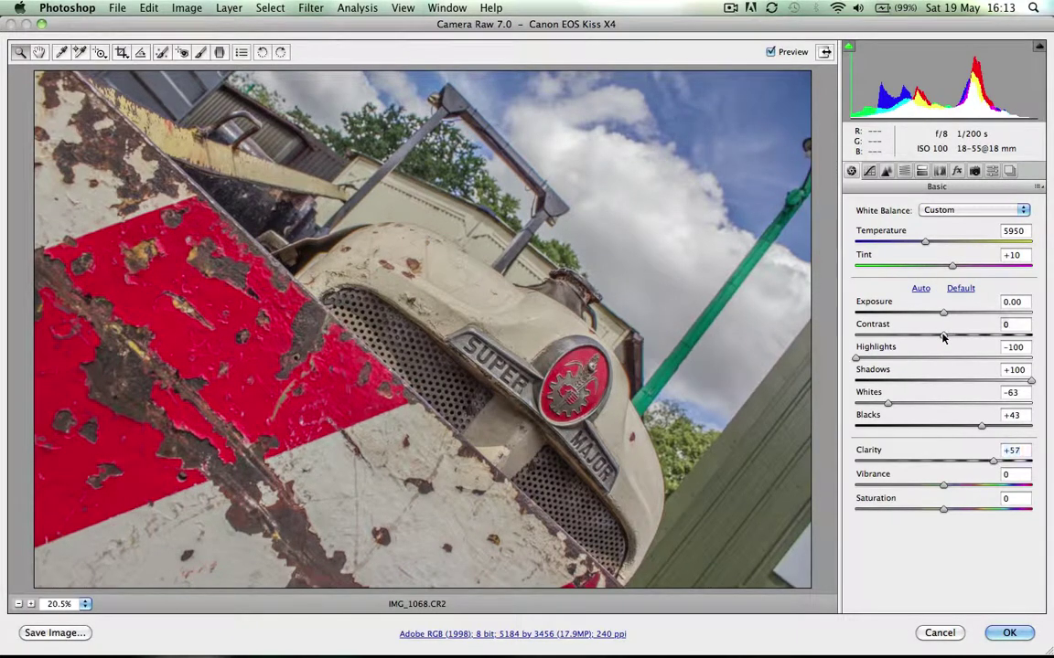
Raise Contrast to +33 and reduce Saturation, comparing against the original with P.
{"action": "mouse_move", "coordinate": [943, 336]}
{"action": "left_mouse_down"}
{"action": "mouse_move", "coordinate": [971, 337]}
{"action": "mouse_move", "coordinate": [939, 314]}
{"action": "left_mouse_up"}
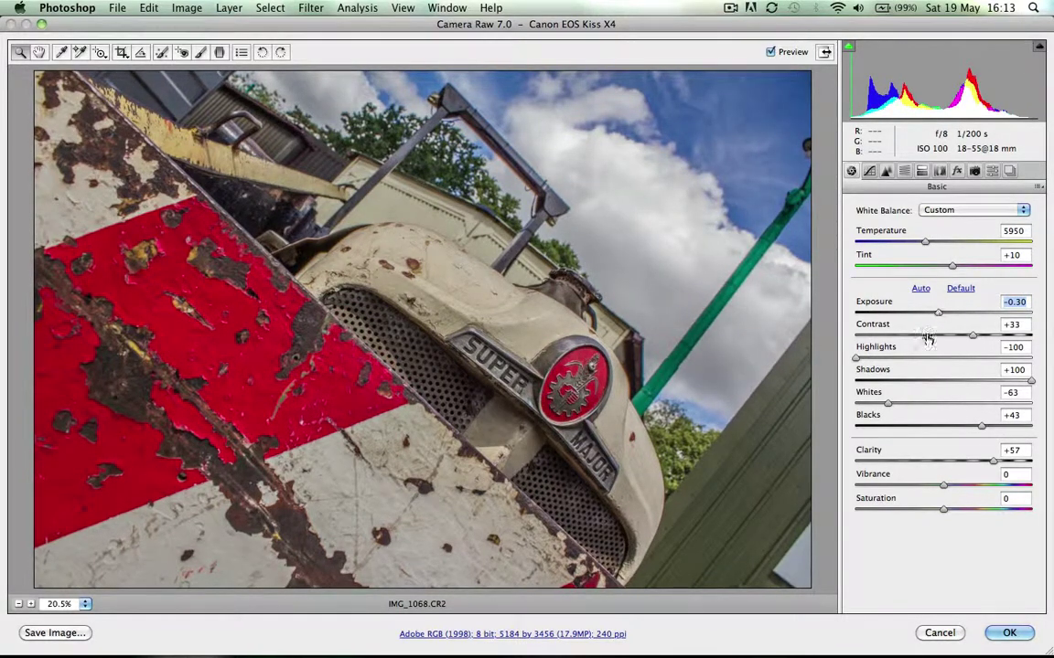
{"action": "left_click_drag", "start_coordinate": [942, 509], "coordinate": [922, 511]}
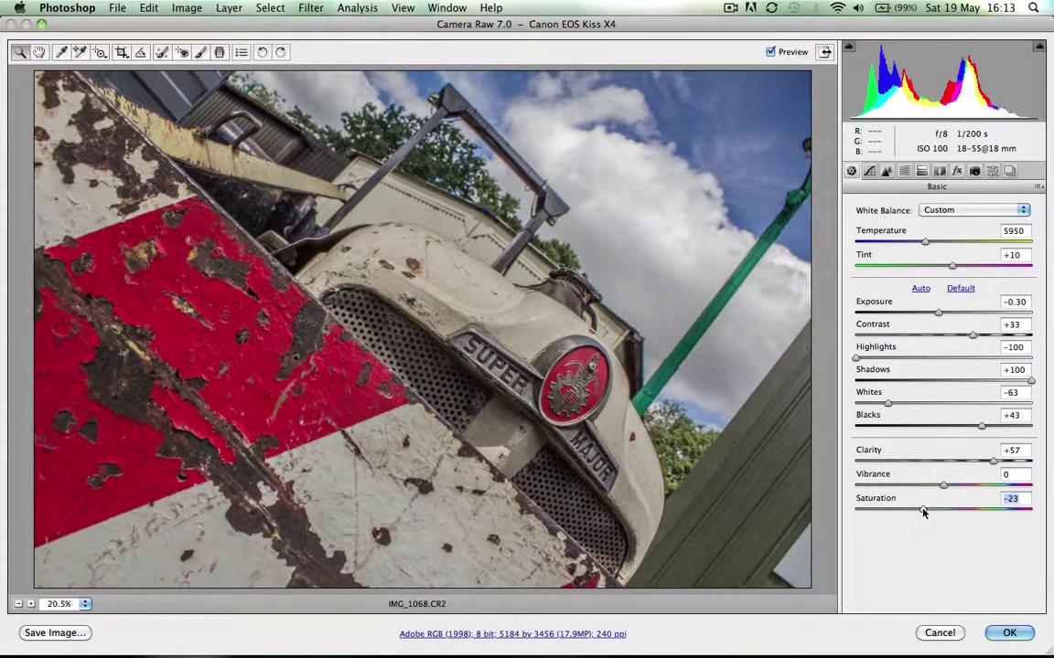
{"action": "key", "text": "p"}
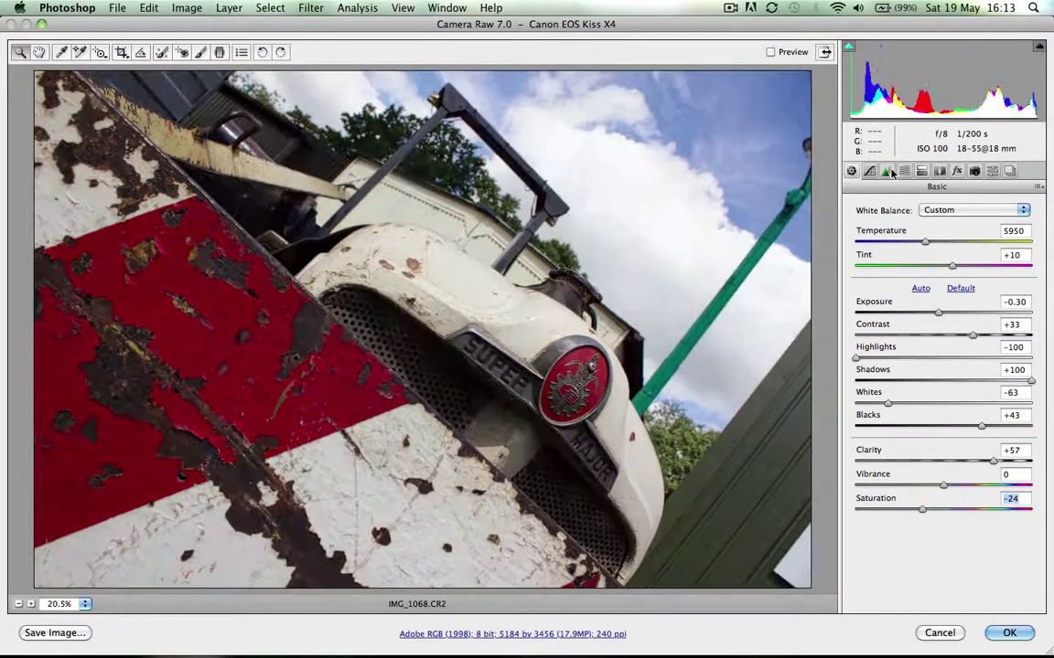
{"action": "key", "text": "p"}
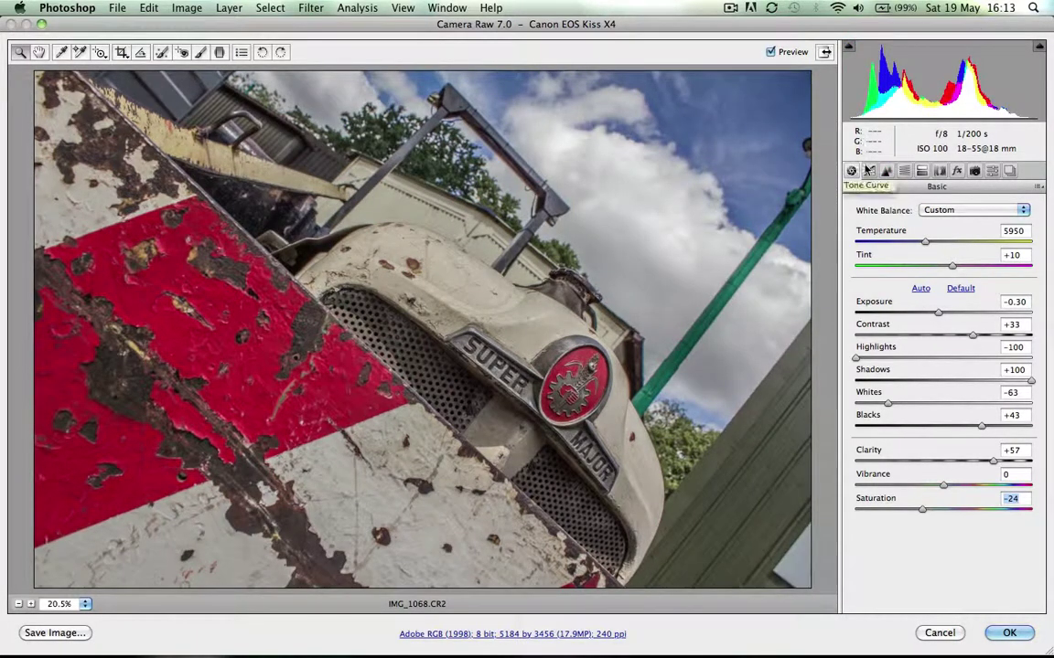
Lift tone curve Highlights to +38 and adjust Darks, then lower Saturation to -38.
{"action": "left_click", "coordinate": [869, 171]}
{"action": "left_click_drag", "start_coordinate": [943, 439], "coordinate": [934, 510]}
{"action": "left_click", "coordinate": [942, 479]}
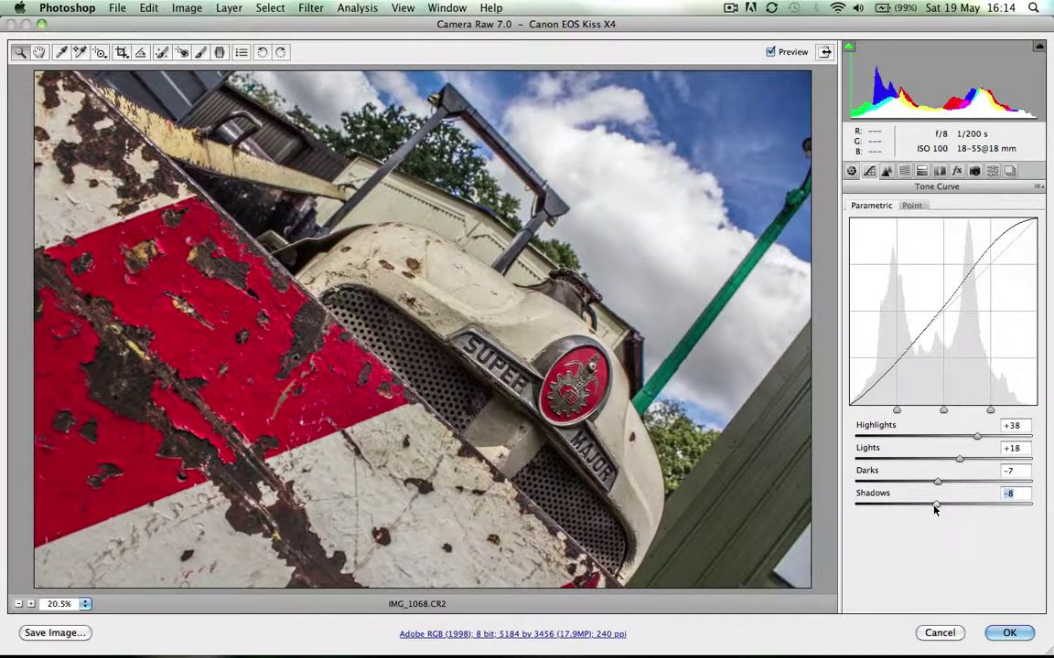
{"action": "left_click", "coordinate": [850, 171]}
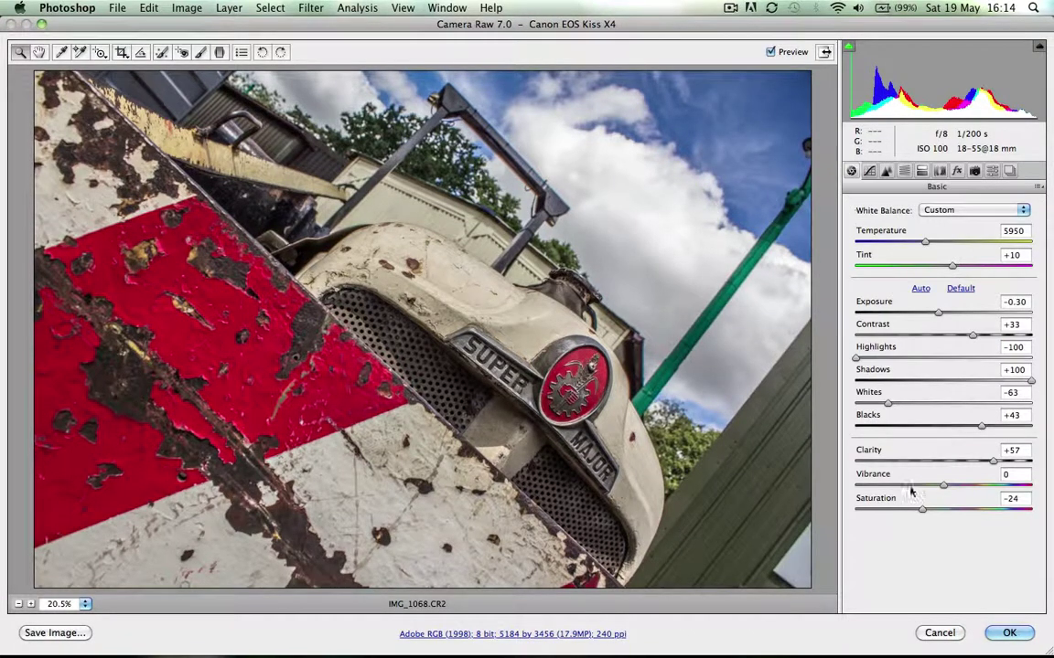
{"action": "left_click_drag", "start_coordinate": [922, 510], "coordinate": [910, 514]}
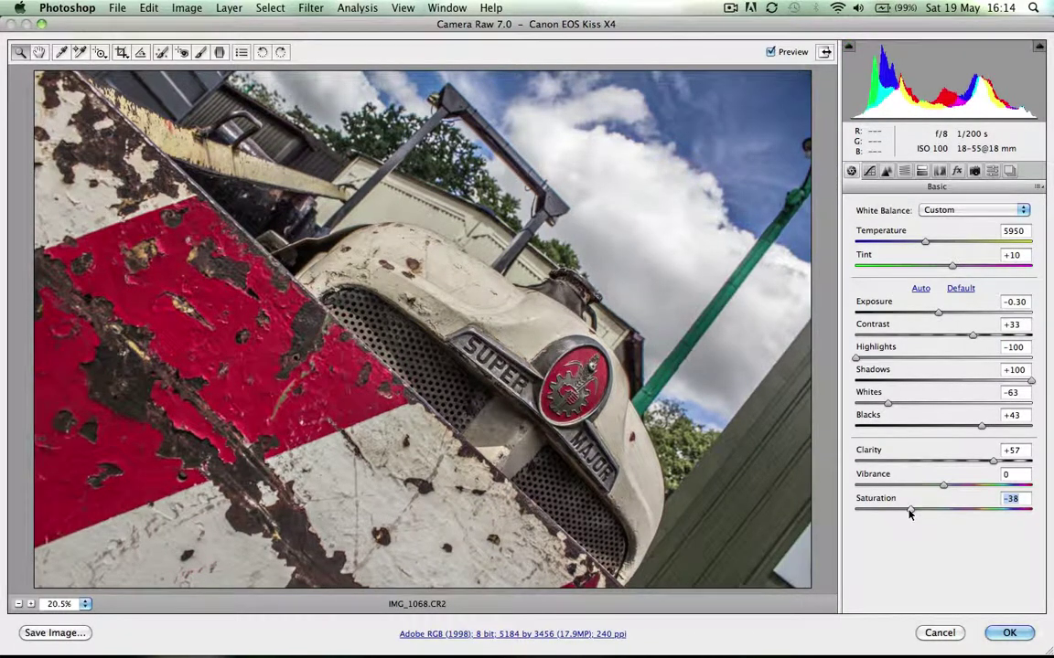
{"action": "left_click", "coordinate": [886, 171]}
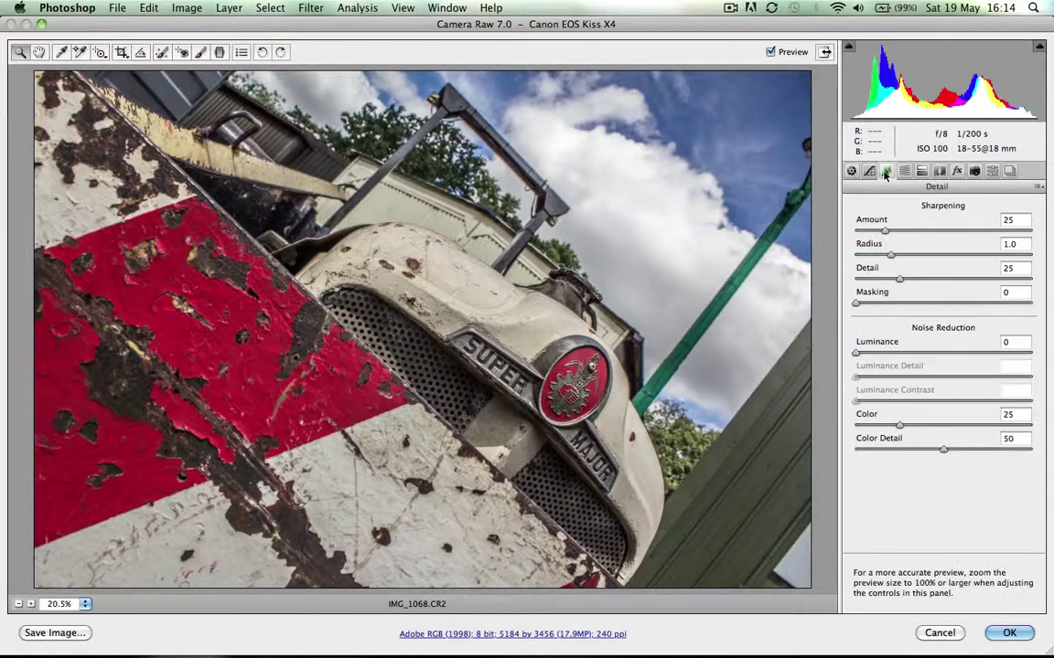
Apply the tractor's Camera Raw edits to update the IMG_1068 smart object.
{"action": "left_click", "coordinate": [921, 171]}
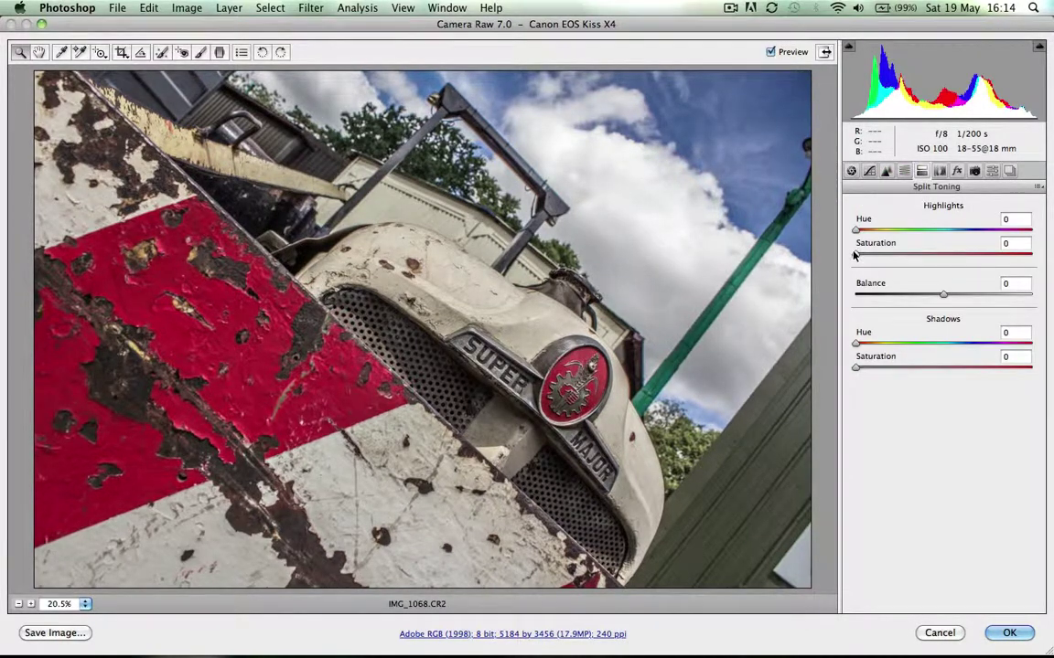
{"action": "left_click", "coordinate": [1009, 633]}
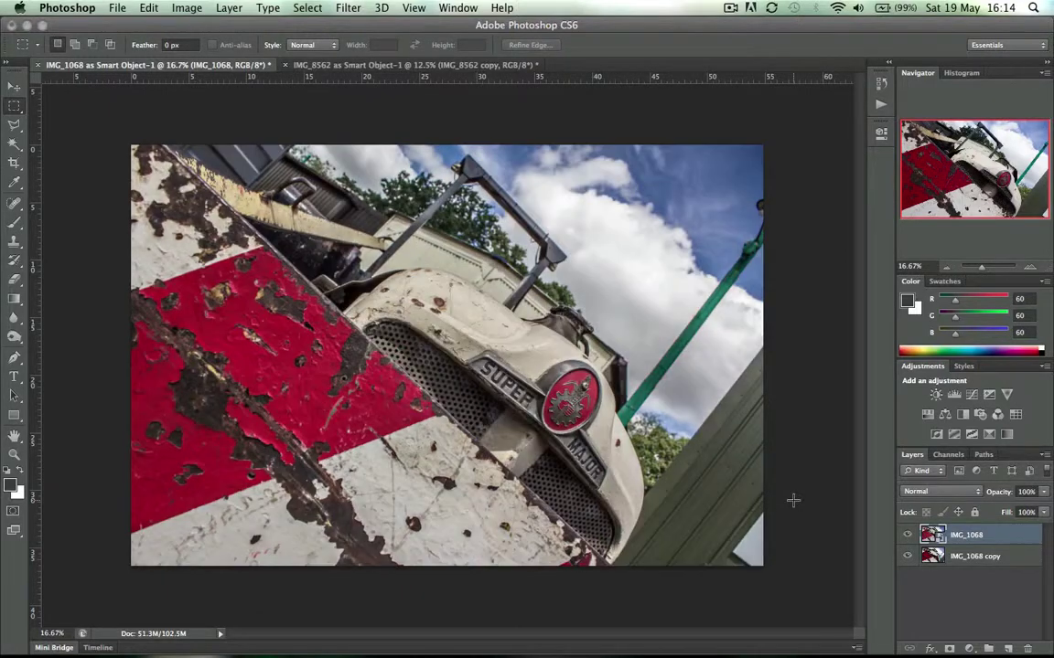
Toggle IMG_1068's visibility twice to compare, then switch to the IMG_8562 document.
{"action": "left_click", "coordinate": [906, 537]}
{"action": "left_click", "coordinate": [906, 537]}
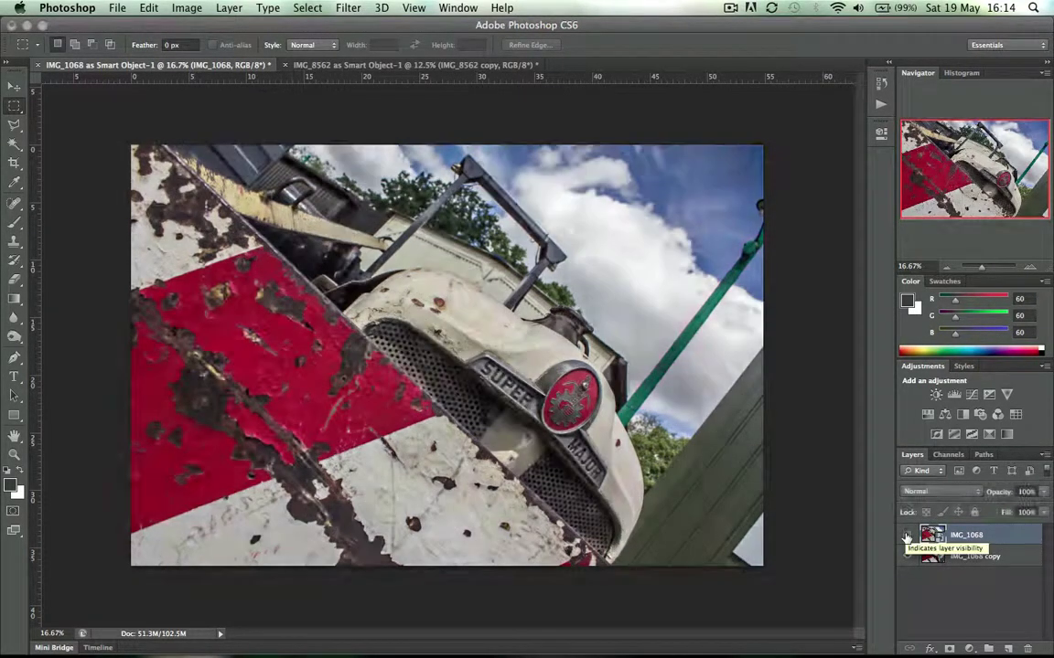
{"action": "left_click", "coordinate": [906, 536]}
{"action": "left_click", "coordinate": [906, 536]}
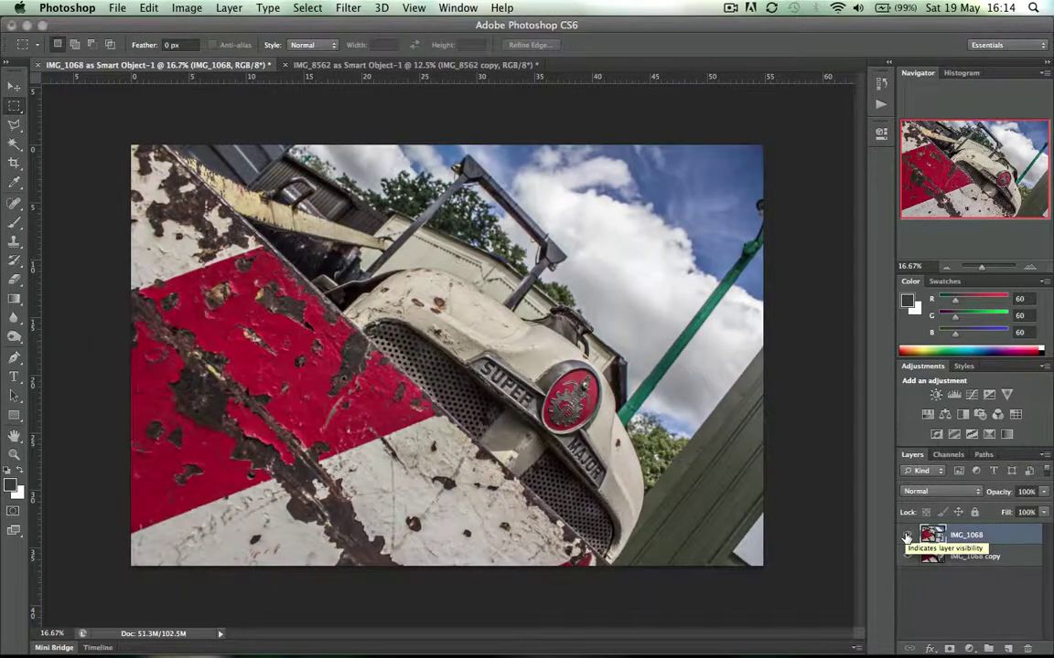
{"action": "left_click", "coordinate": [452, 67]}
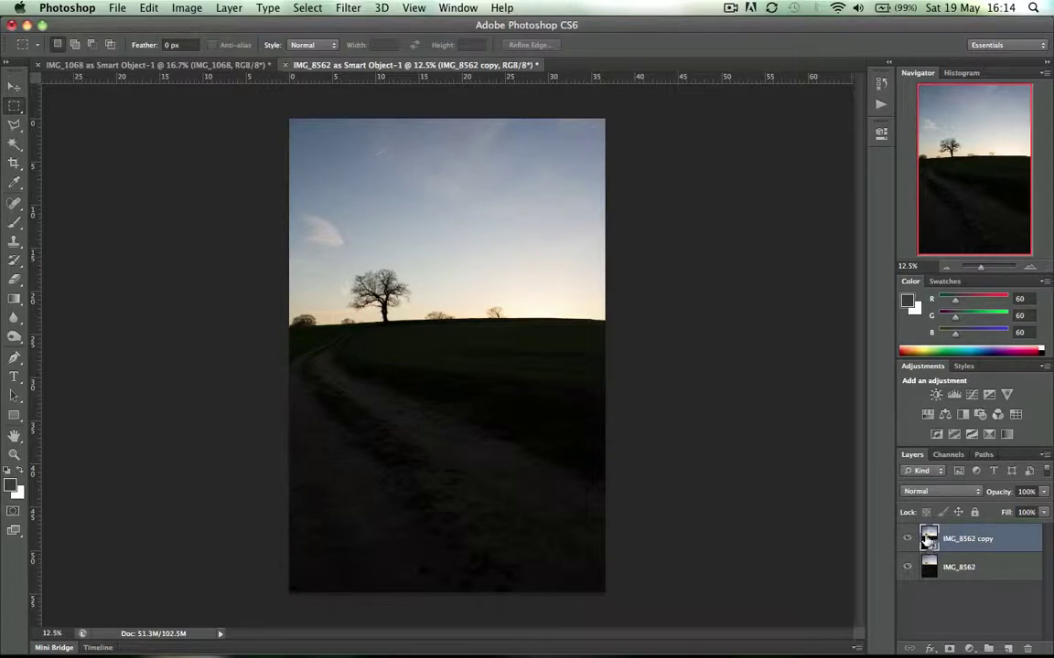
Open IMG_8562 copy in Camera Raw; set Highlights -100, Shadows +100, Whites +40, Clarity +41.
{"action": "double_click", "coordinate": [926, 540]}
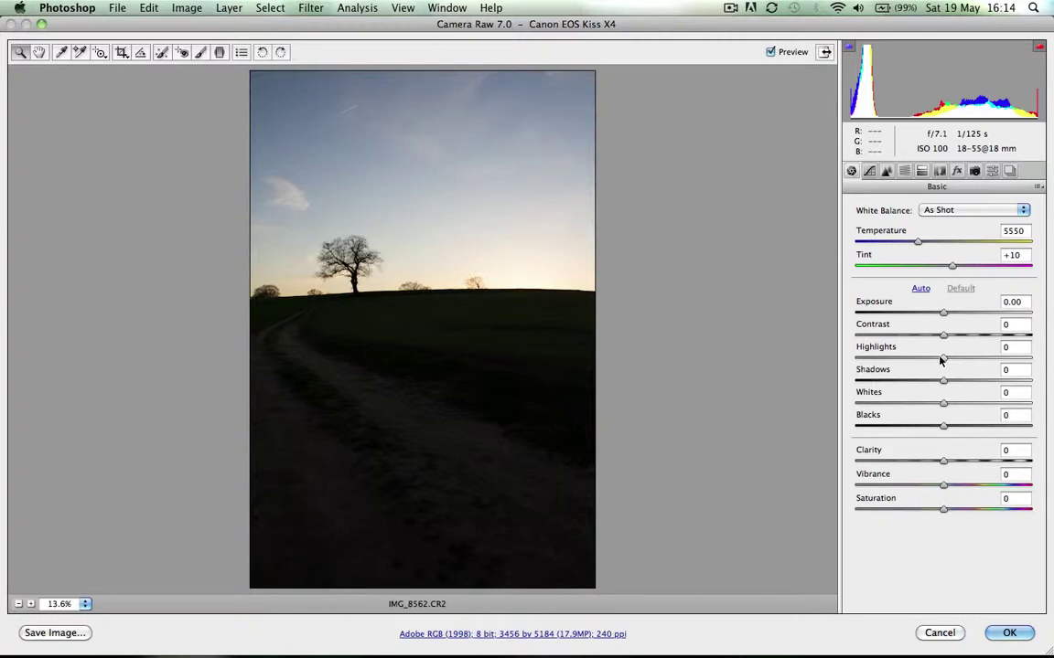
{"action": "left_click_drag", "start_coordinate": [943, 362], "coordinate": [841, 374]}
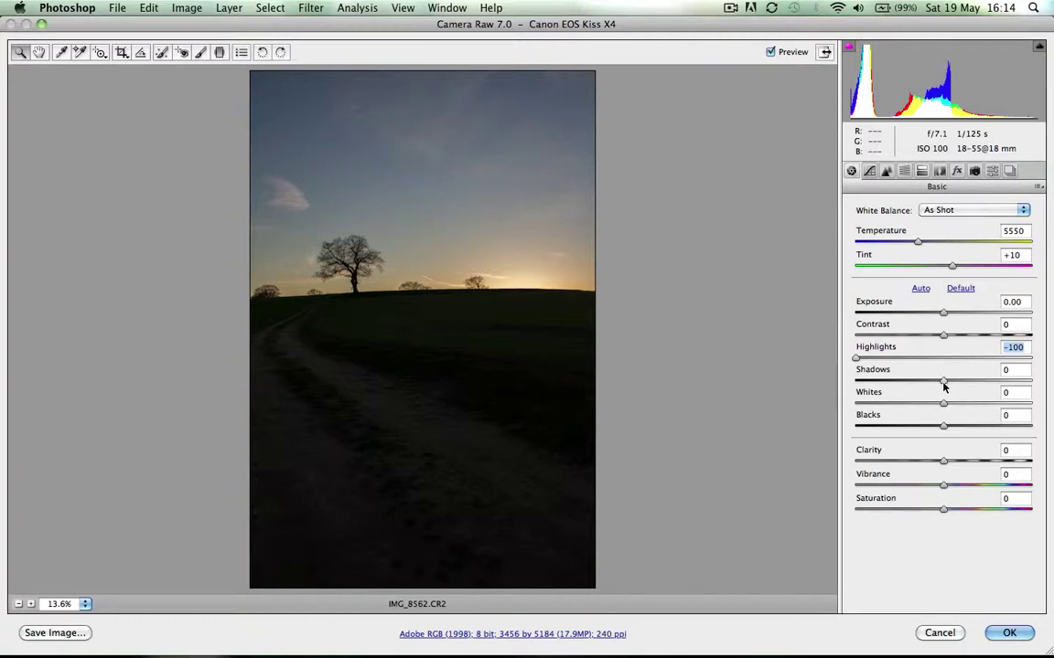
{"action": "left_click_drag", "start_coordinate": [943, 380], "coordinate": [1050, 388]}
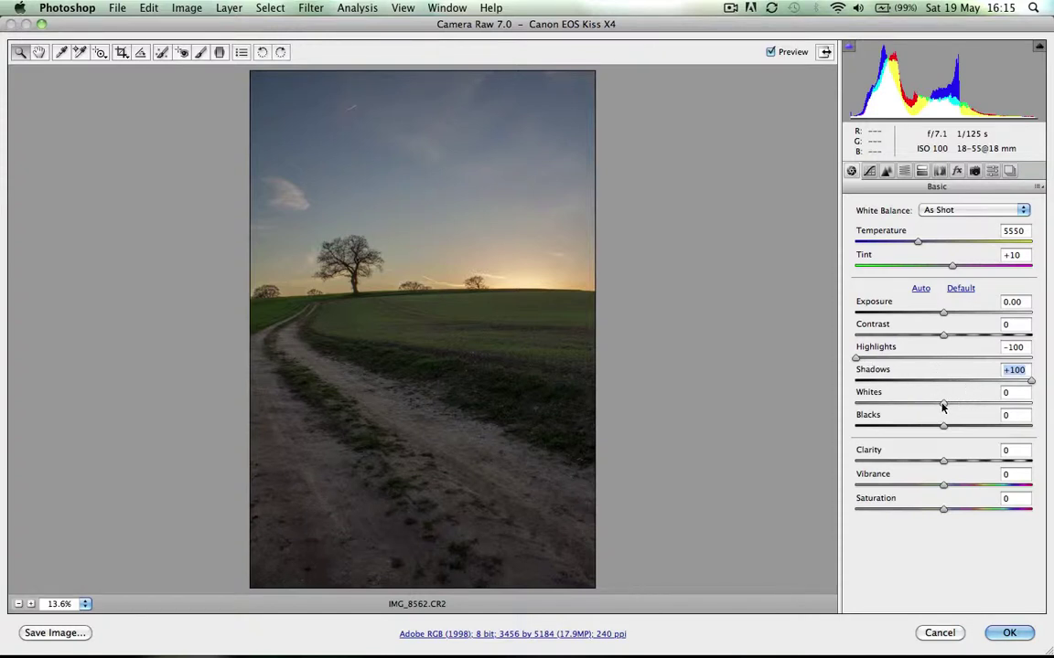
{"action": "left_click_drag", "start_coordinate": [943, 407], "coordinate": [928, 427]}
{"action": "left_click_drag", "start_coordinate": [945, 465], "coordinate": [981, 465]}
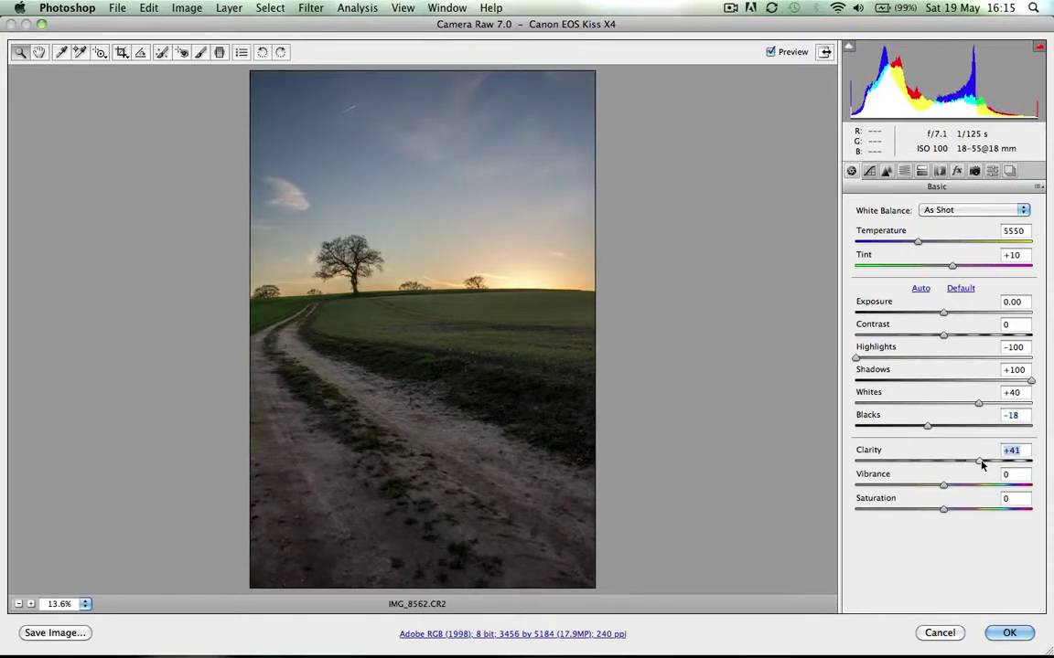
Raise Contrast to +23 and Vibrance to +40 on the tree photo.
{"action": "left_click", "coordinate": [944, 338]}
{"action": "left_click_drag", "start_coordinate": [944, 338], "coordinate": [963, 338]}
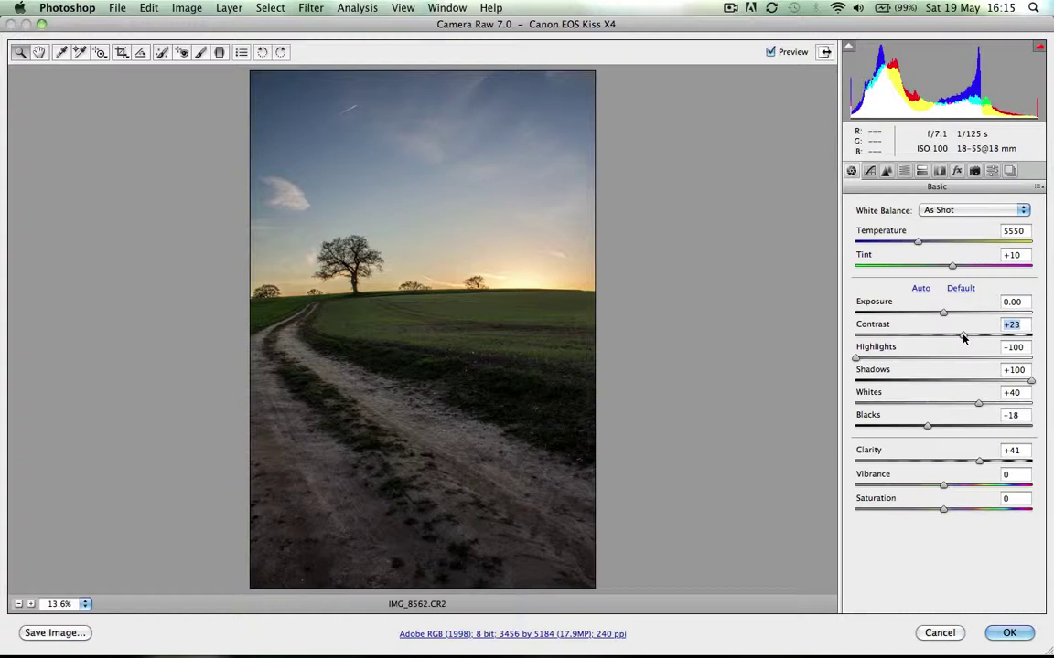
{"action": "left_click", "coordinate": [945, 492]}
{"action": "left_click_drag", "start_coordinate": [944, 492], "coordinate": [977, 485]}
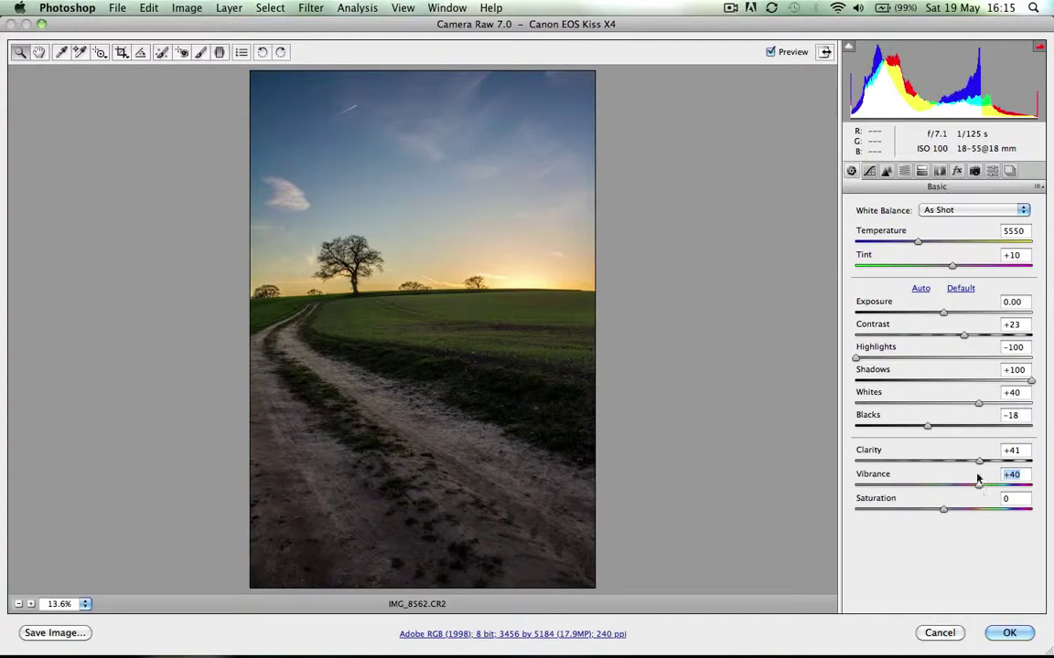
{"action": "left_click", "coordinate": [871, 172]}
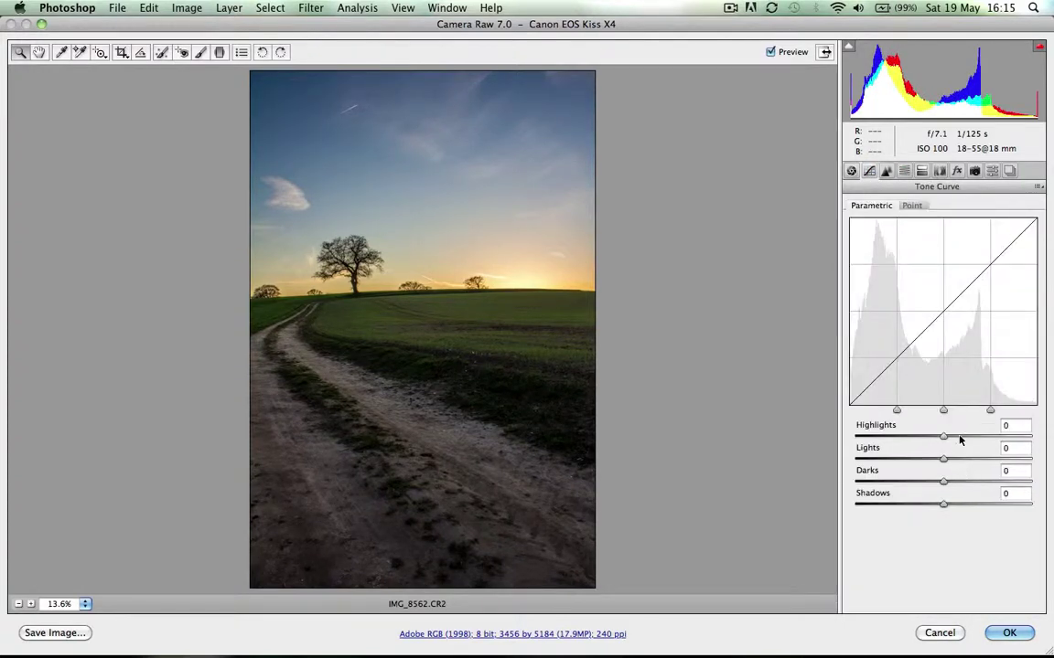
Raise the tone curve highlights and add a graduated filter from the sky top to the horizon.
{"action": "left_click_drag", "start_coordinate": [958, 438], "coordinate": [966, 508]}
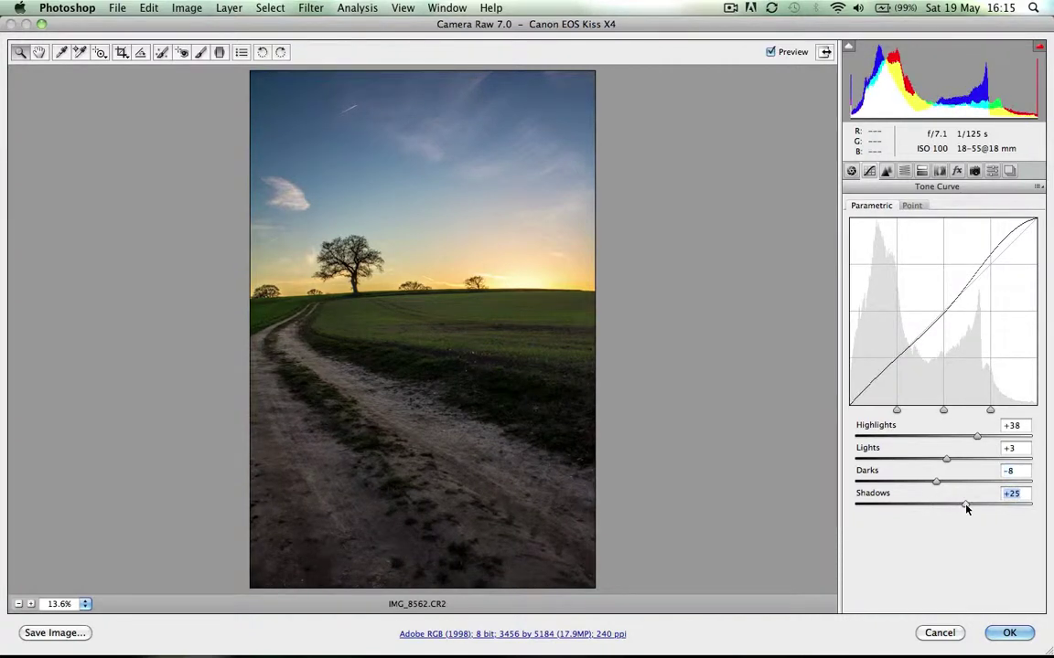
{"action": "left_click", "coordinate": [902, 173]}
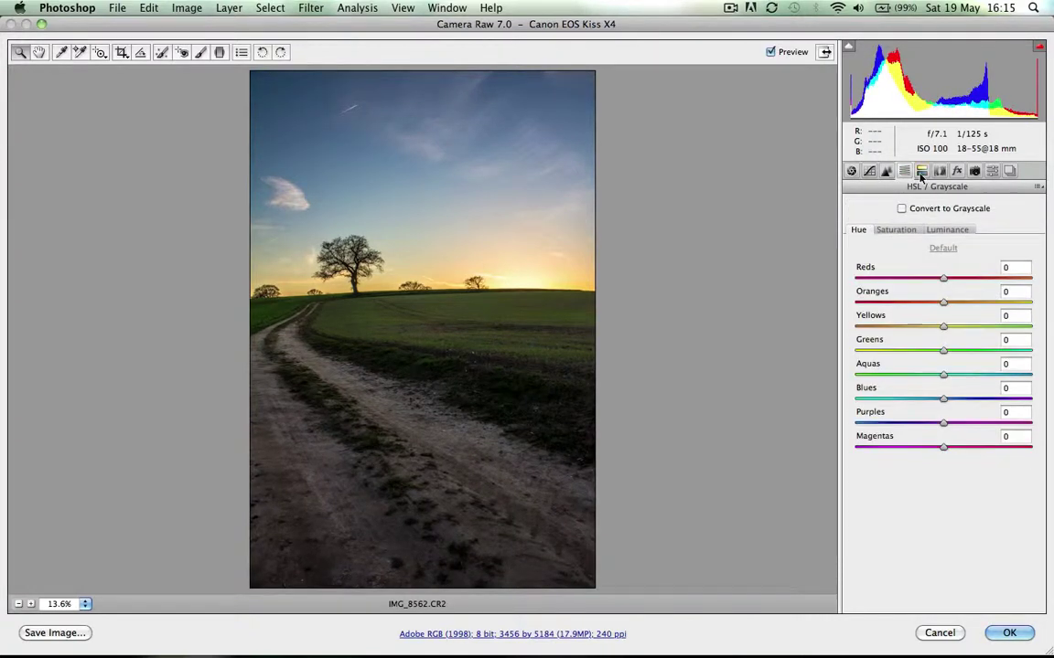
{"action": "left_click", "coordinate": [921, 171]}
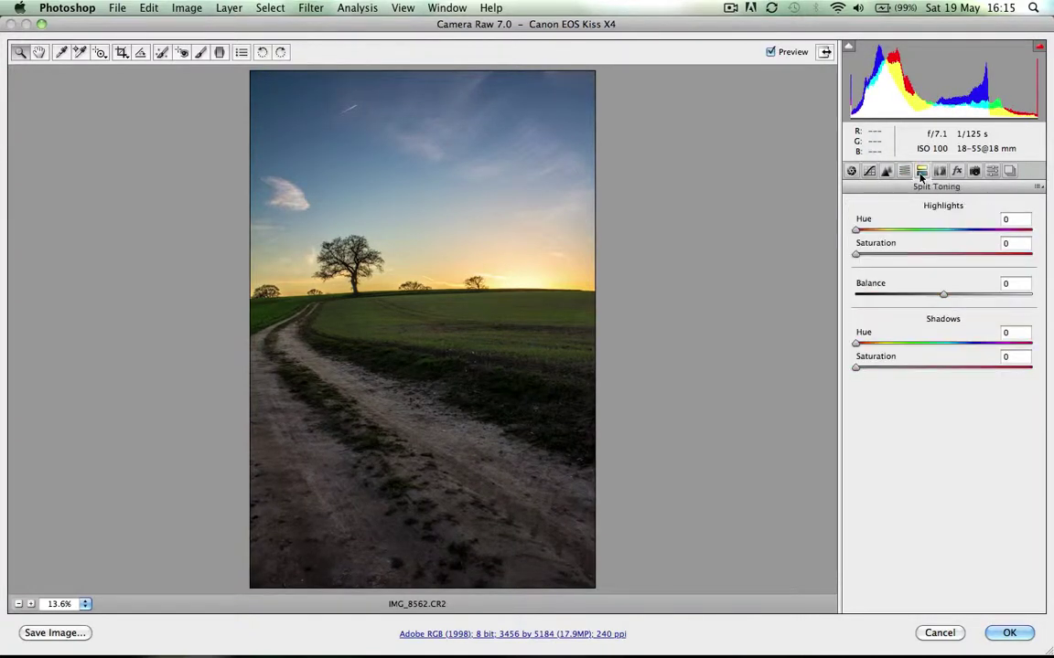
{"action": "left_click", "coordinate": [219, 52]}
{"action": "left_click_drag", "start_coordinate": [351, 77], "coordinate": [355, 287]}
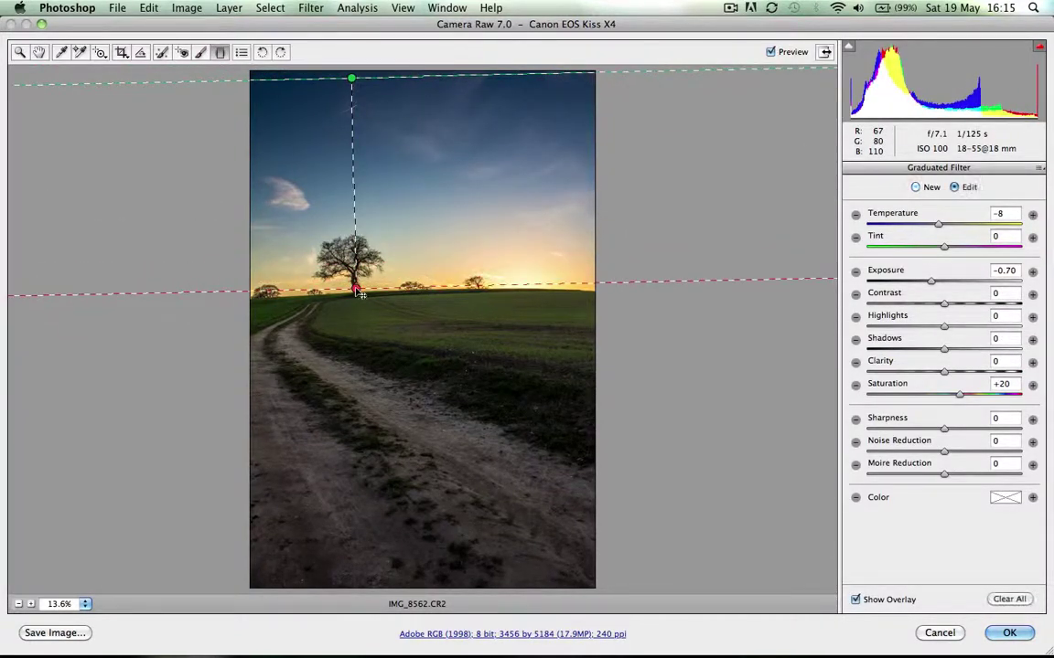
Set split-toning highlight saturation to 15 and apply the tree edits to Photoshop.
{"action": "left_click", "coordinate": [38, 52]}
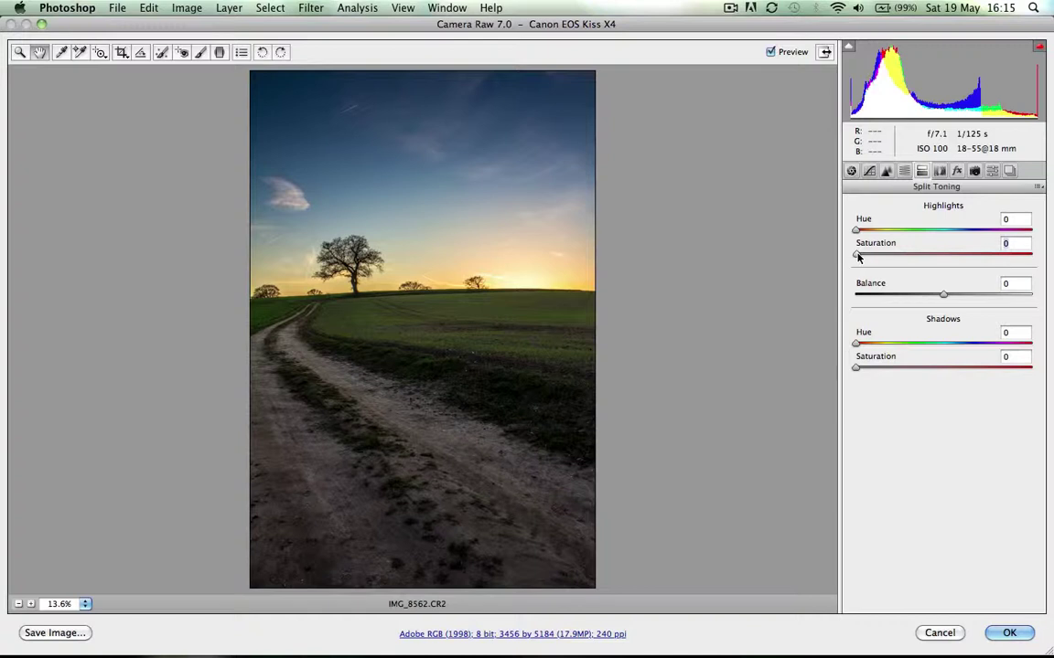
{"action": "left_click_drag", "start_coordinate": [858, 257], "coordinate": [881, 257]}
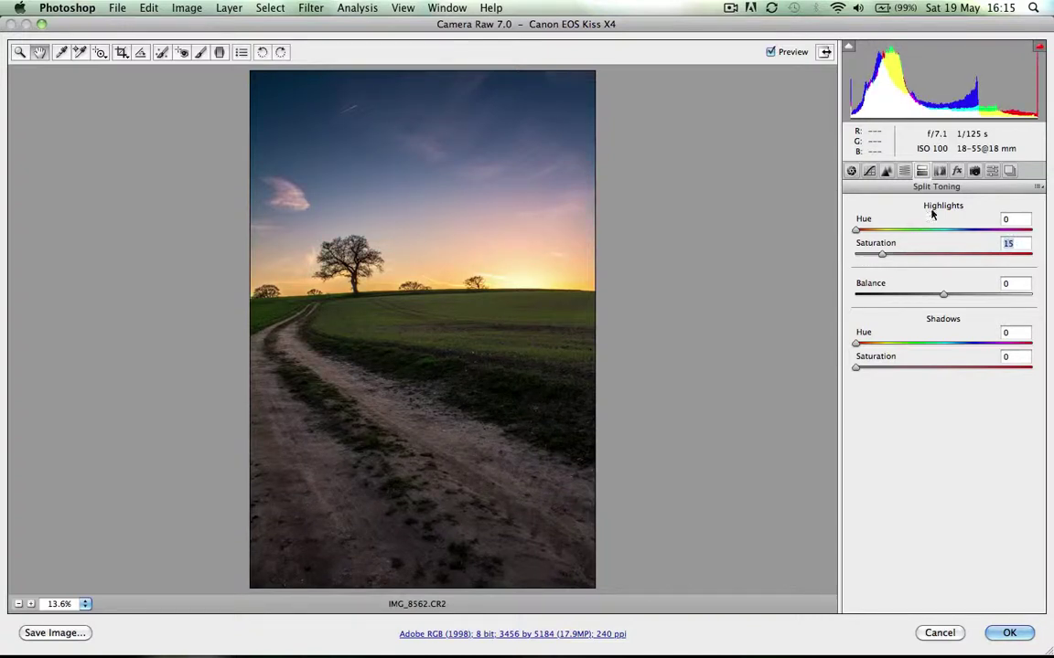
{"action": "left_click", "coordinate": [1006, 633]}
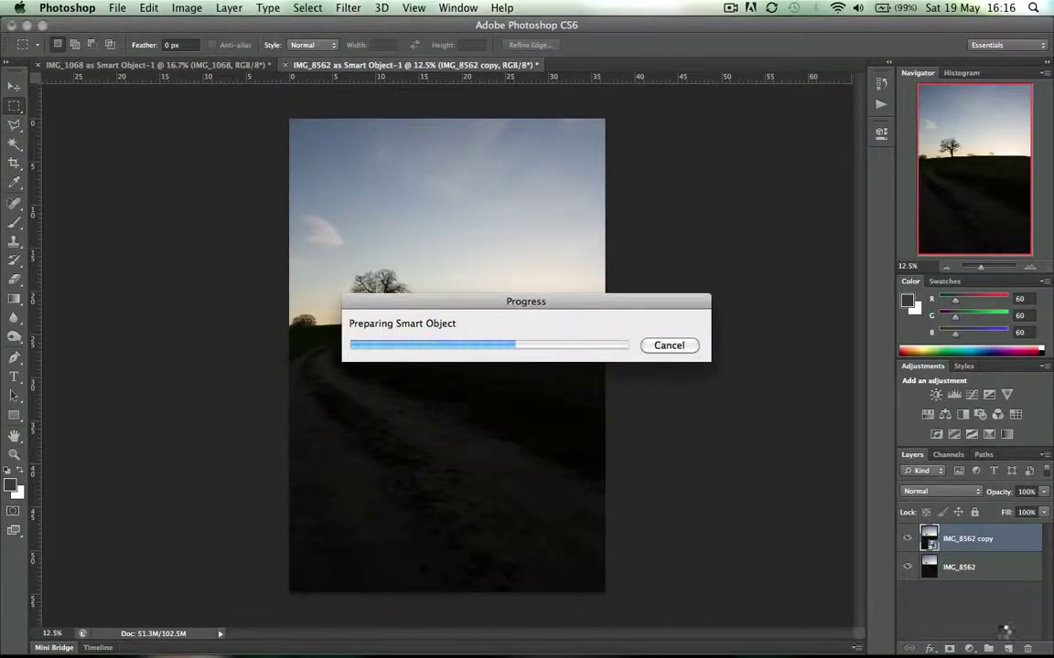
Hide and reshow the IMG_8562 copy layer to compare it with the dark original.
{"action": "left_click", "coordinate": [907, 540]}
{"action": "left_click", "coordinate": [907, 539]}
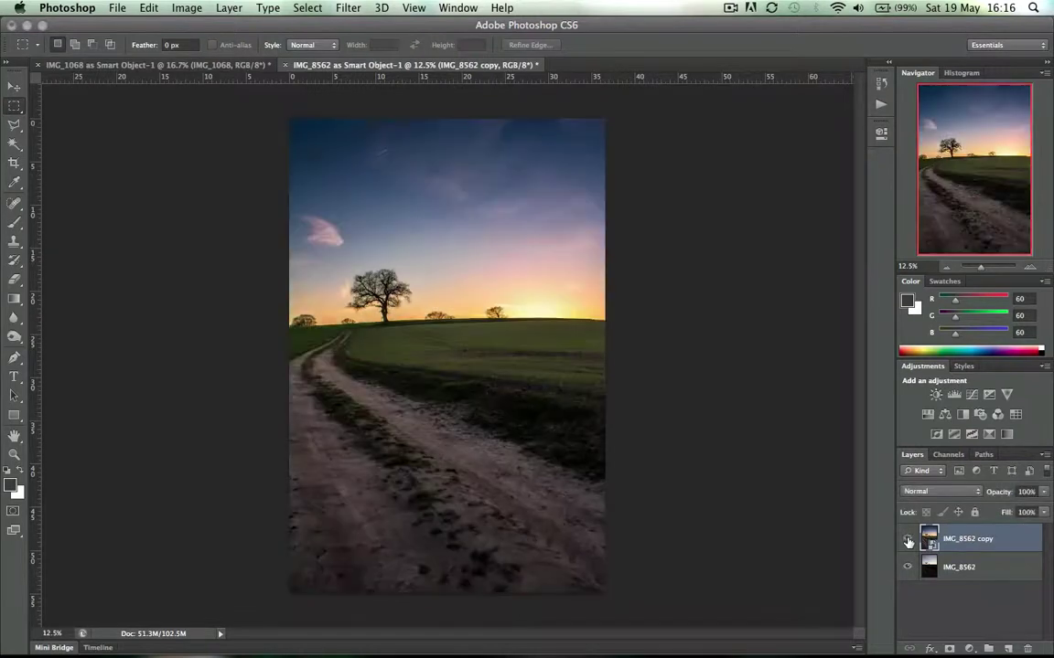